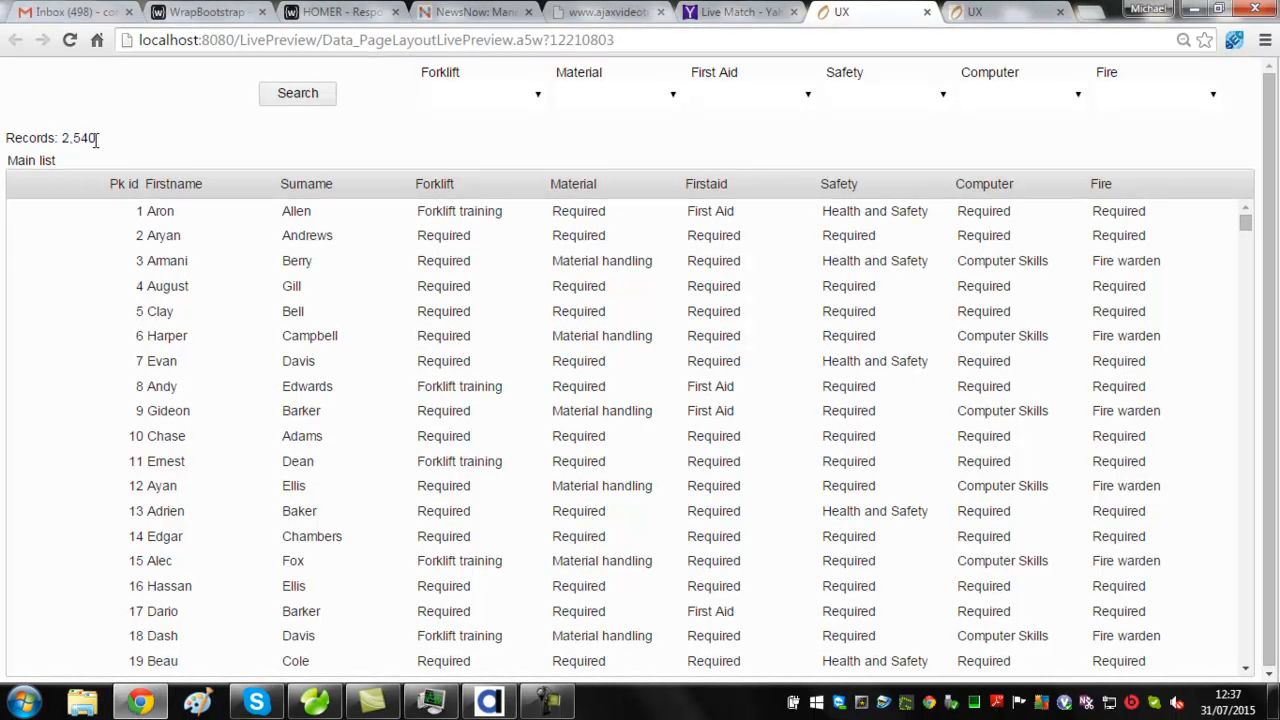
# - On the grouped training page, include Health and Safety alongside Forklift Training and run the search
pyautogui.hotkey('ctrl', 'Tab')
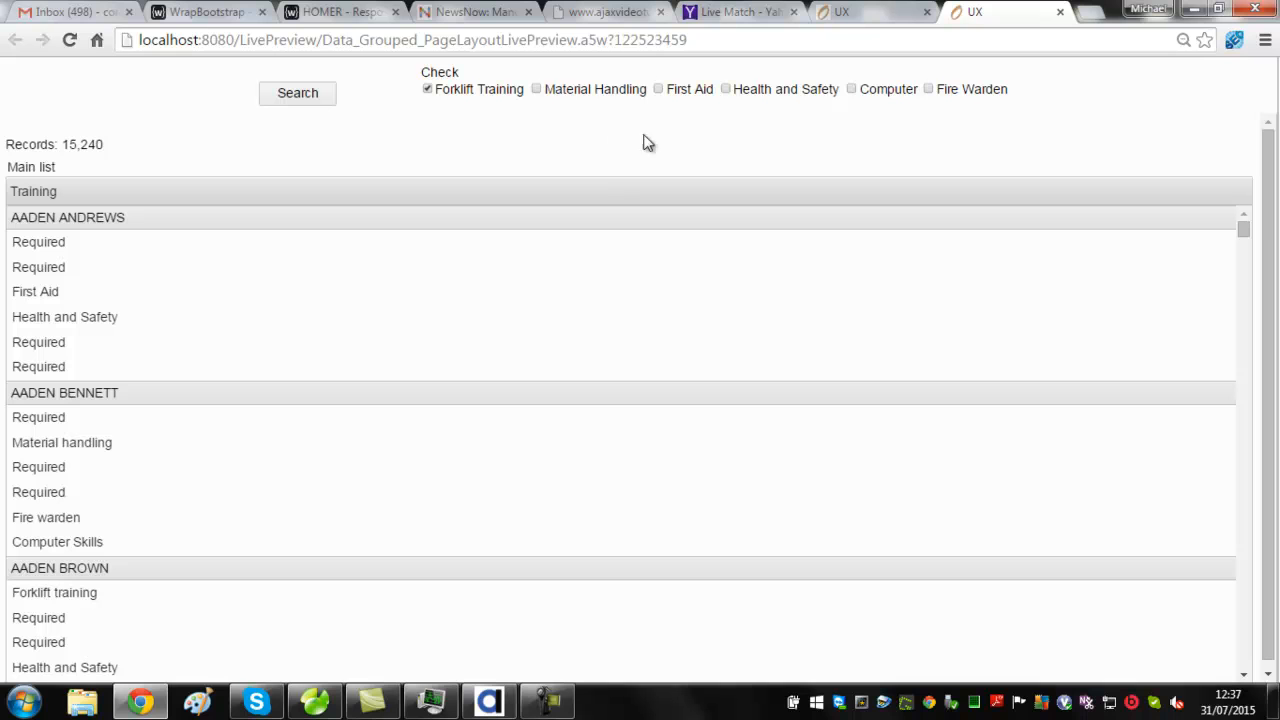
pyautogui.click(728, 90)
pyautogui.click(310, 100)
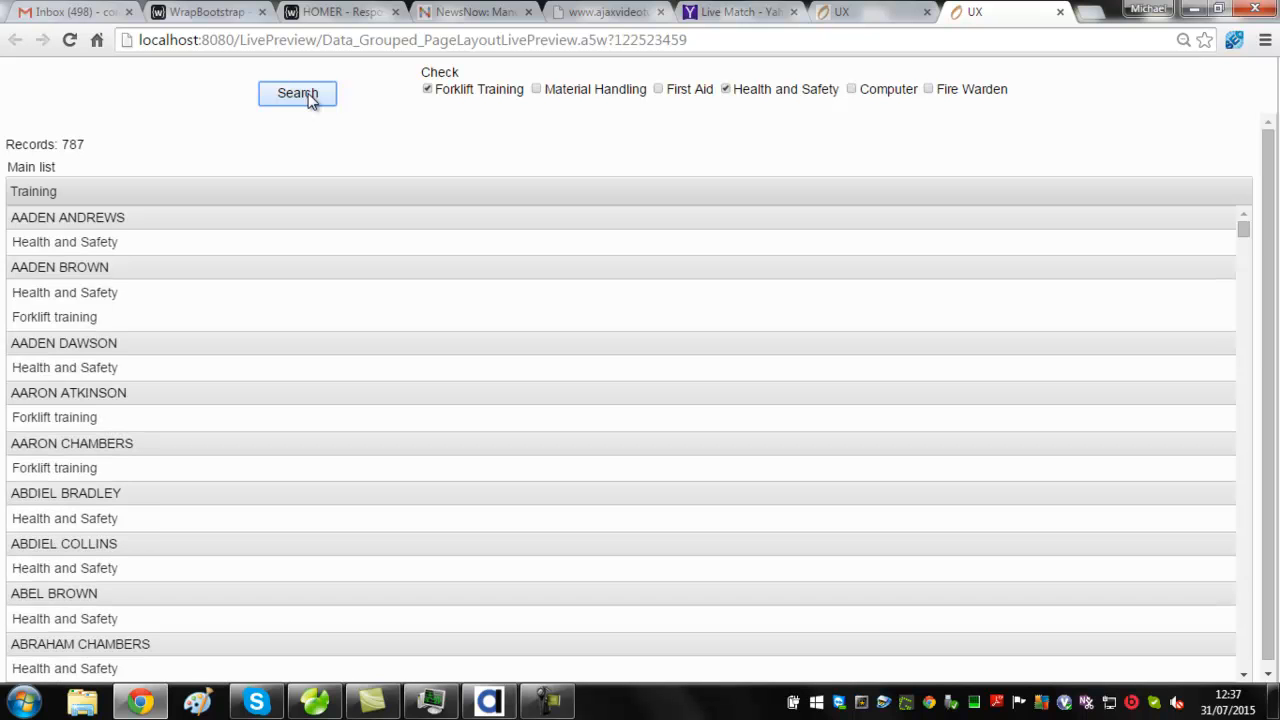
# - On the column-based page, filter Forklift by Forklift Training and Safety by Health and Safety, and run the search
pyautogui.click(840, 14)
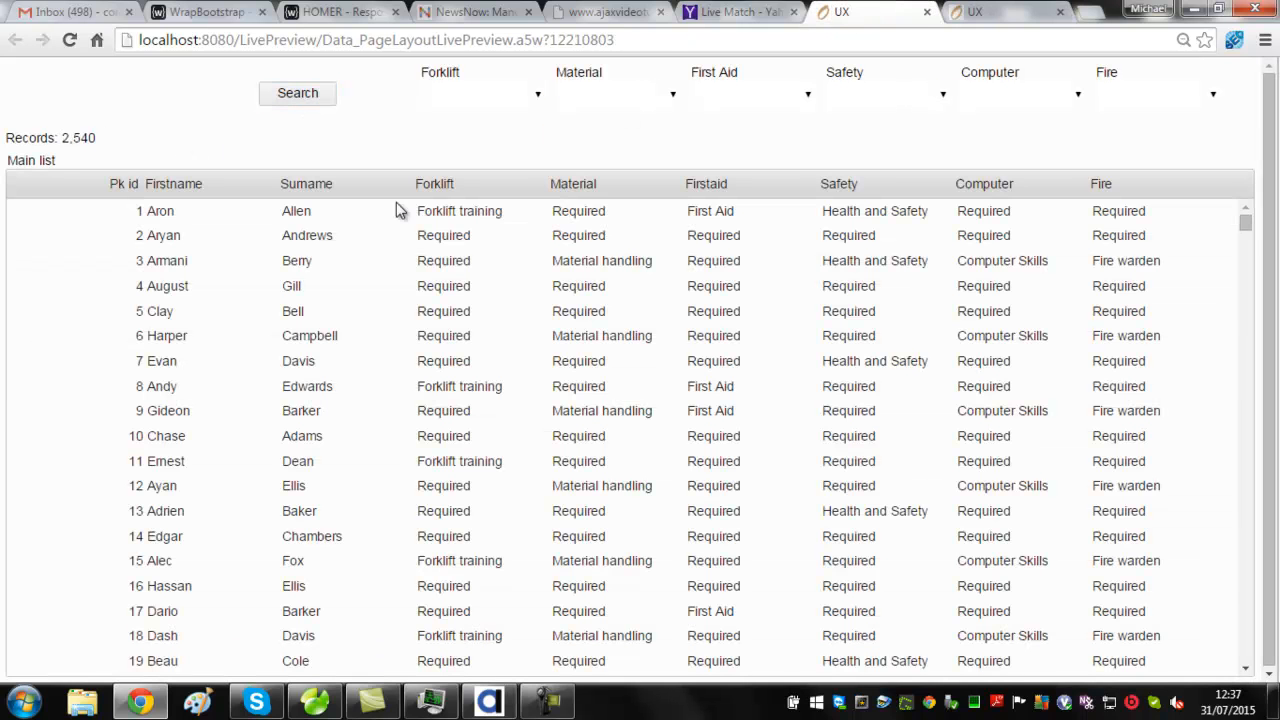
pyautogui.click(538, 95)
pyautogui.click(505, 136)
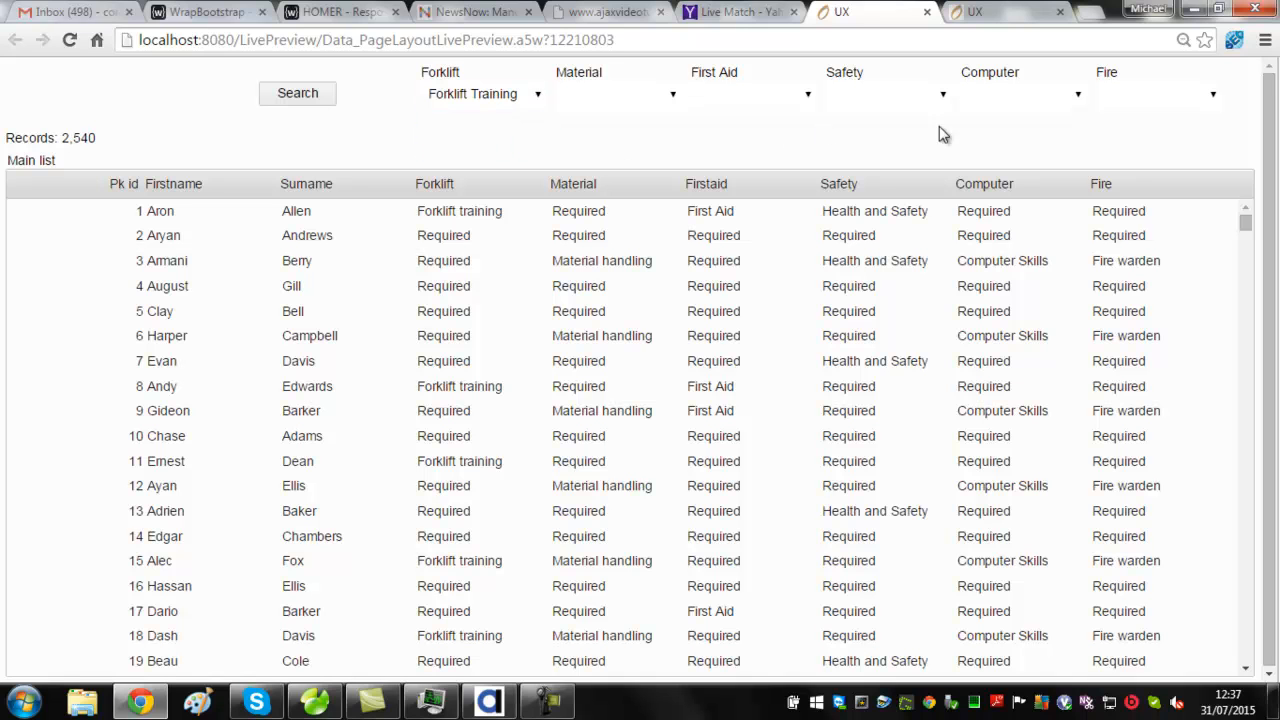
pyautogui.click(943, 96)
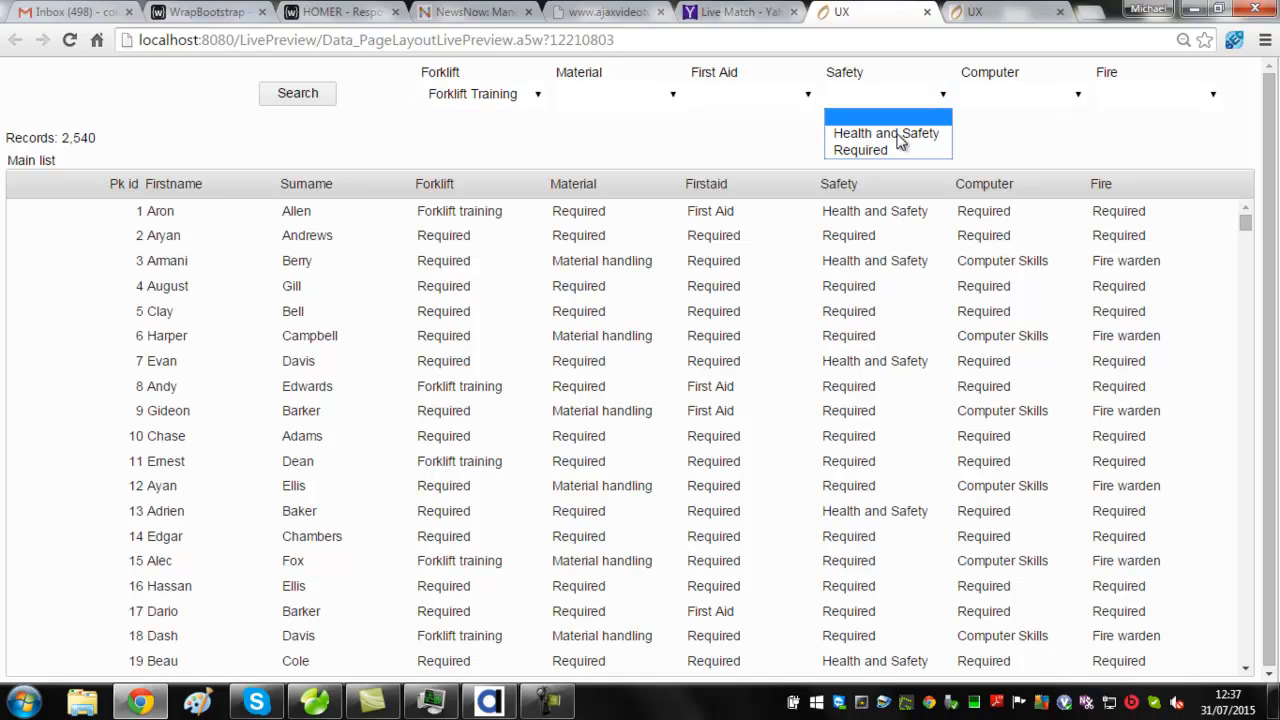
pyautogui.click(898, 134)
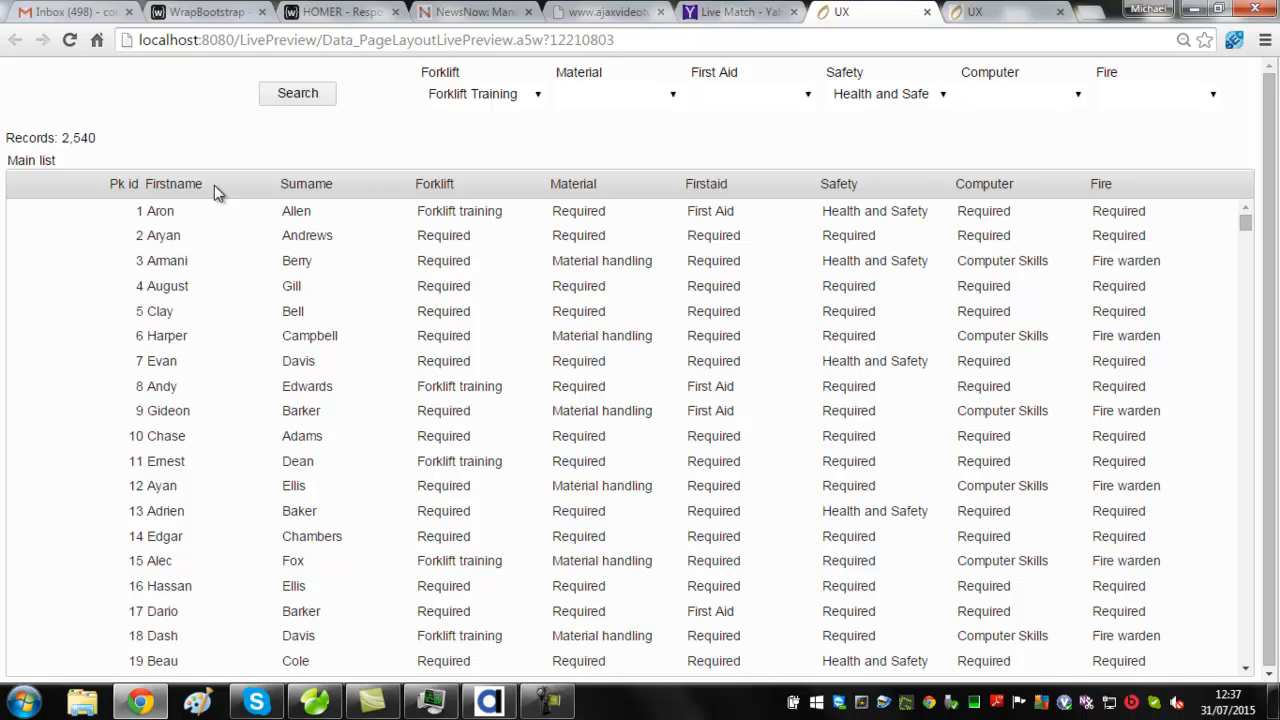
pyautogui.click(320, 95)
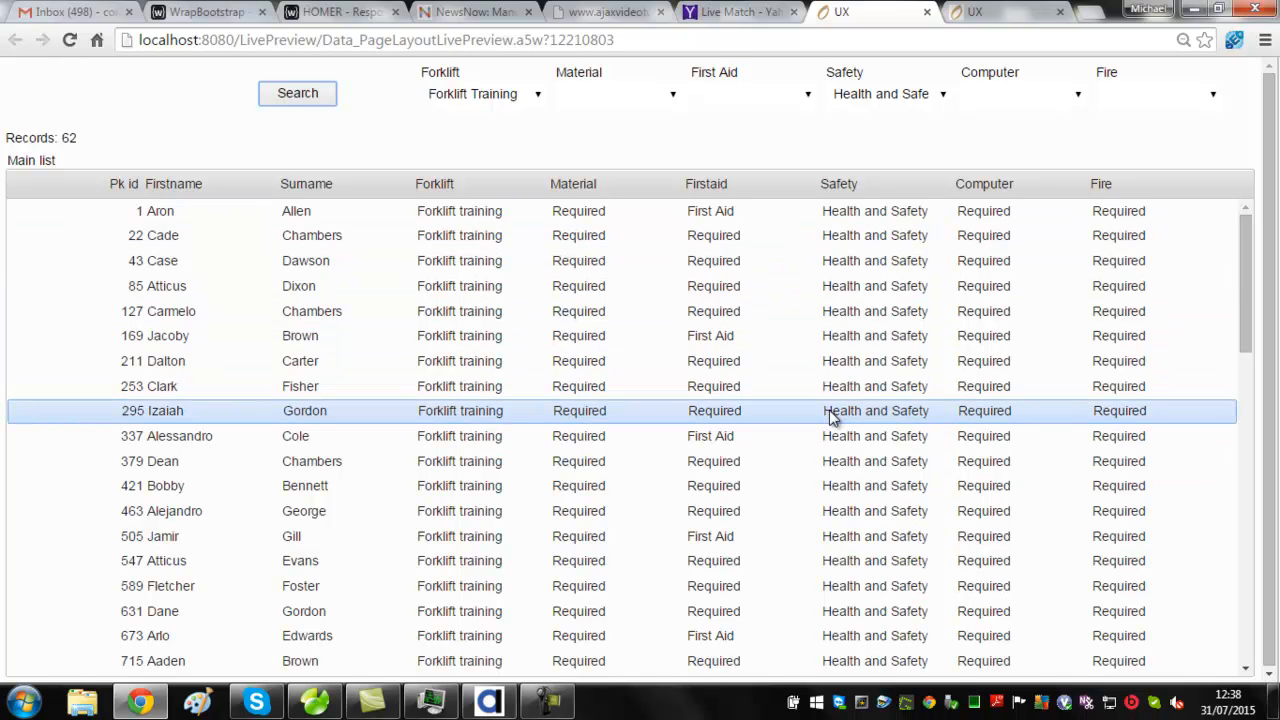
# - Narrow the column-based search by also setting the First Aid filter to First Aid
pyautogui.click(811, 100)
pyautogui.click(753, 132)
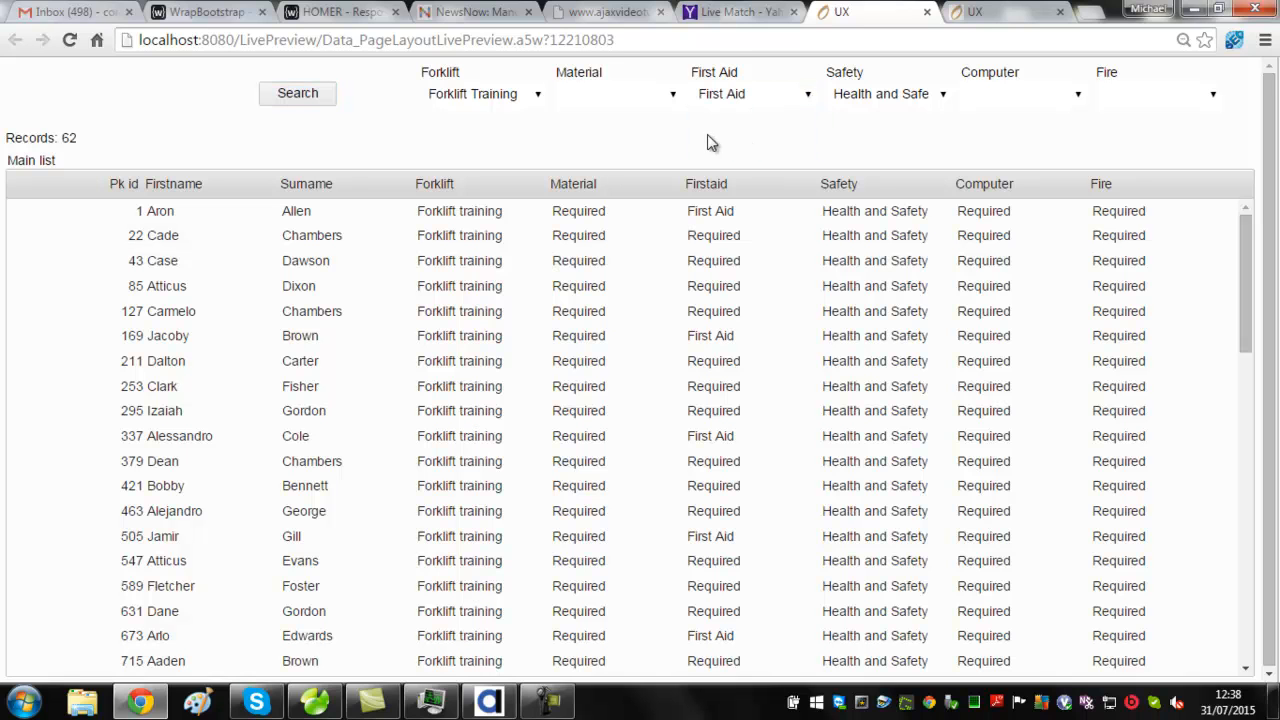
pyautogui.click(309, 96)
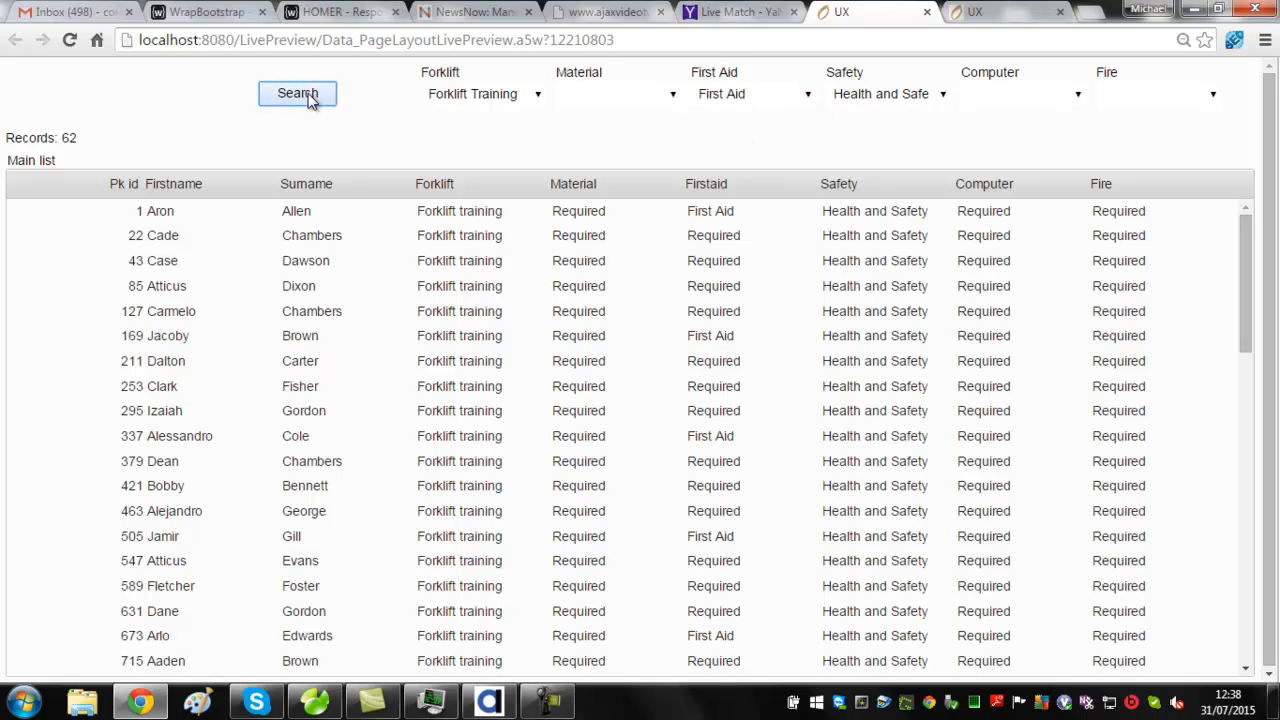
# - Return to the grouped page, add First Aid to the checked training types and run the search
pyautogui.click(975, 12)
pyautogui.click(659, 89)
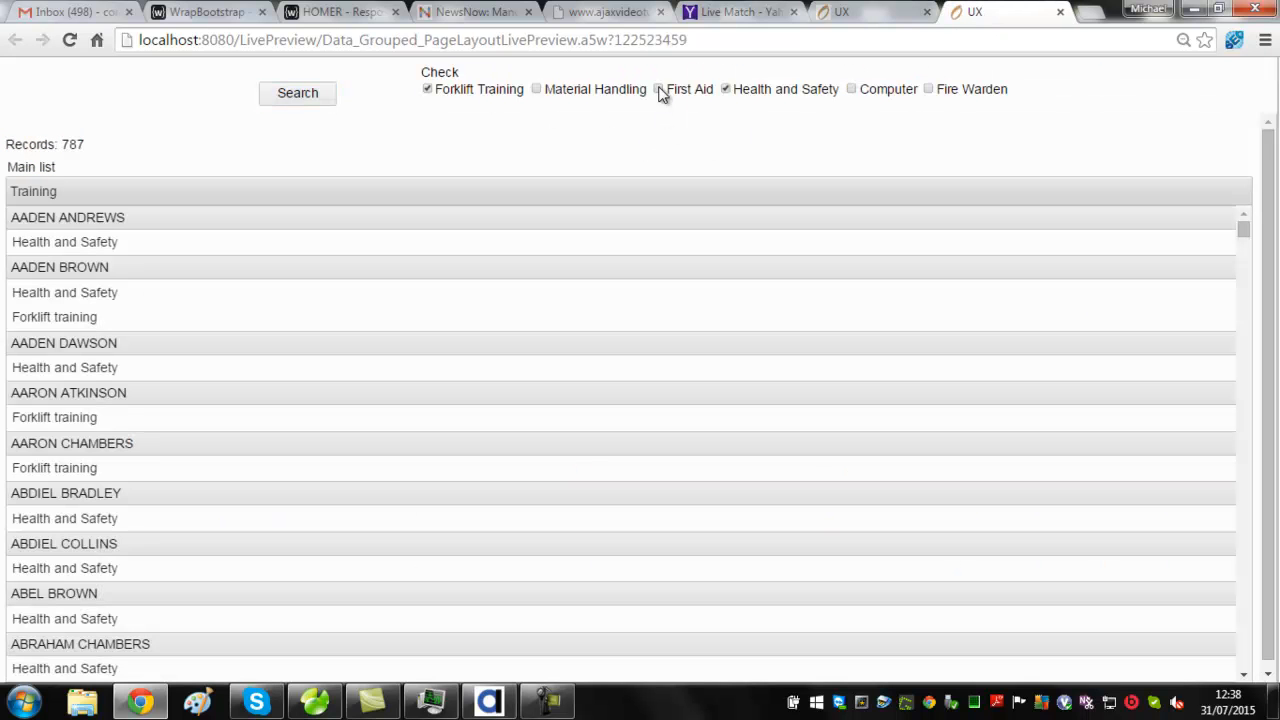
pyautogui.click(303, 97)
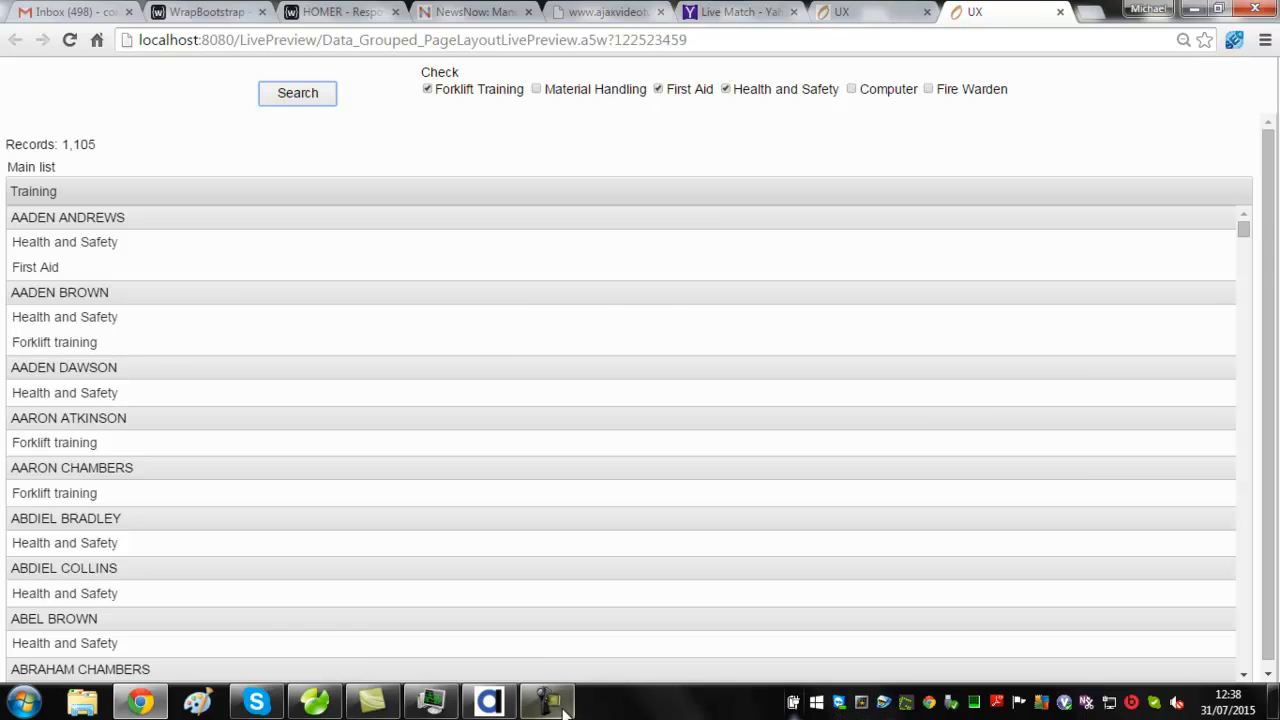
# - Switch to Alpha Anywhere and examine the SQL statement behind the Main list in the Data_Grouped component
pyautogui.click(488, 701)
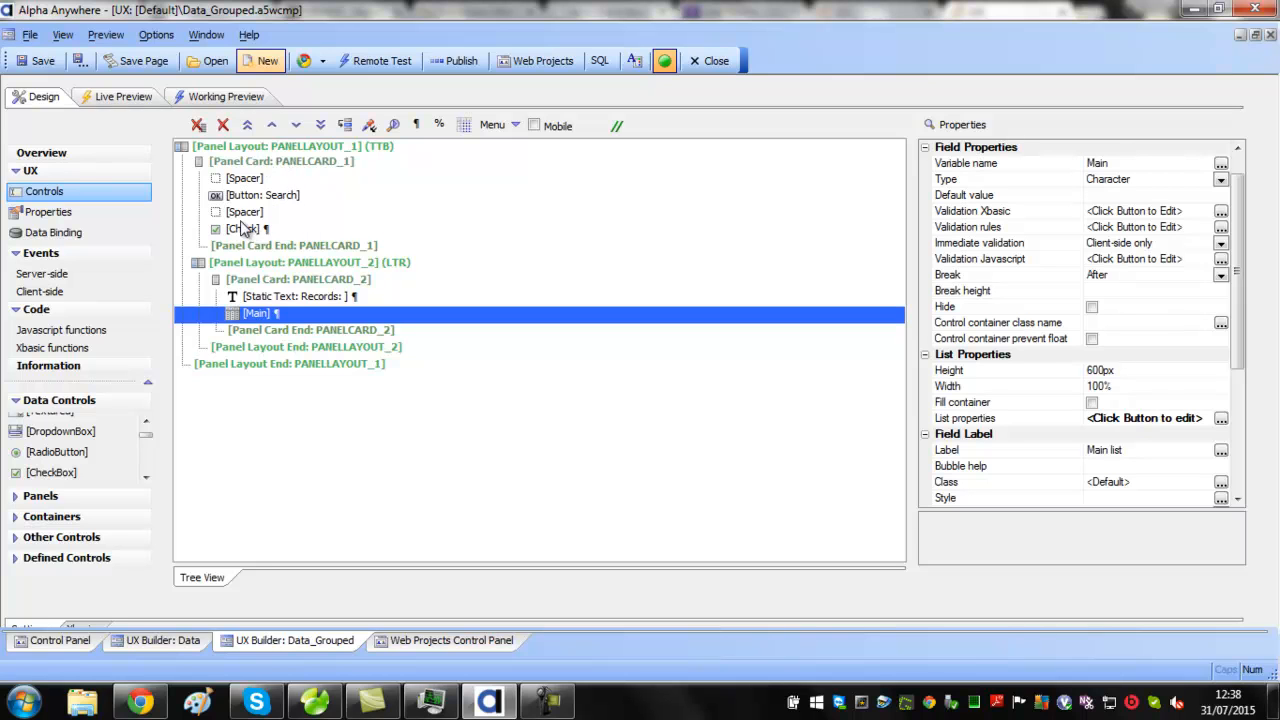
pyautogui.click(242, 228)
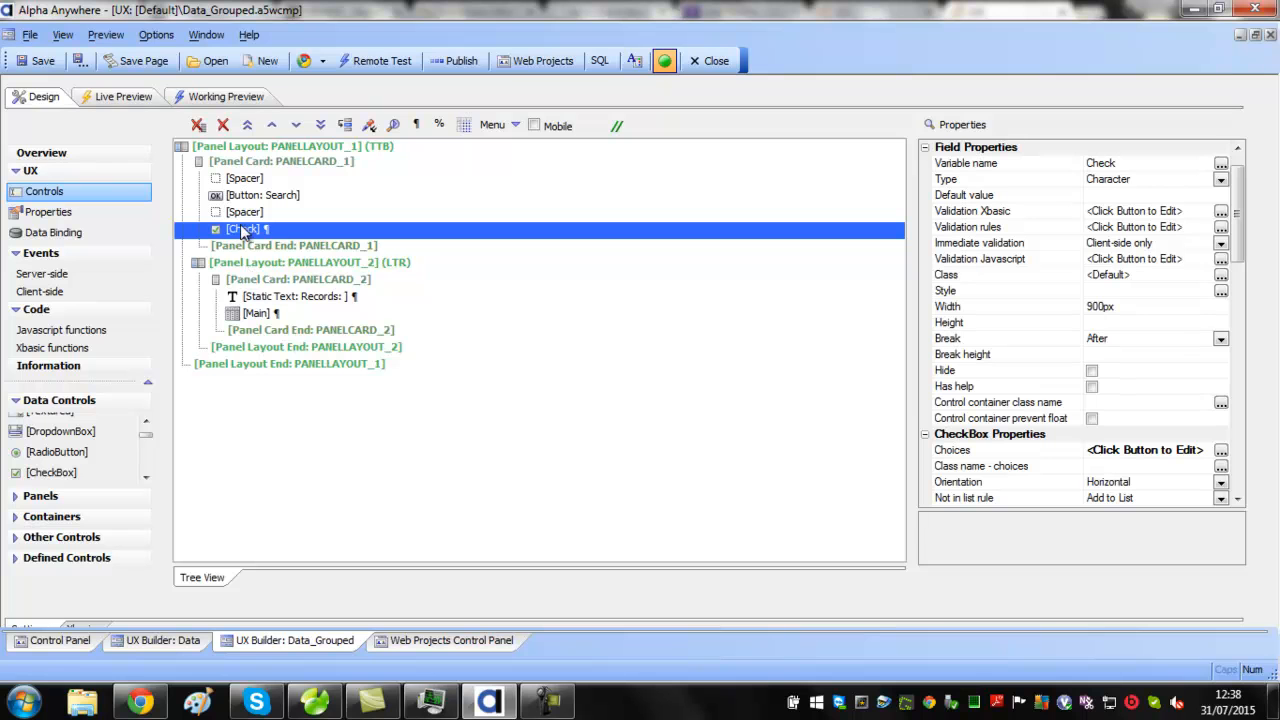
pyautogui.click(256, 313)
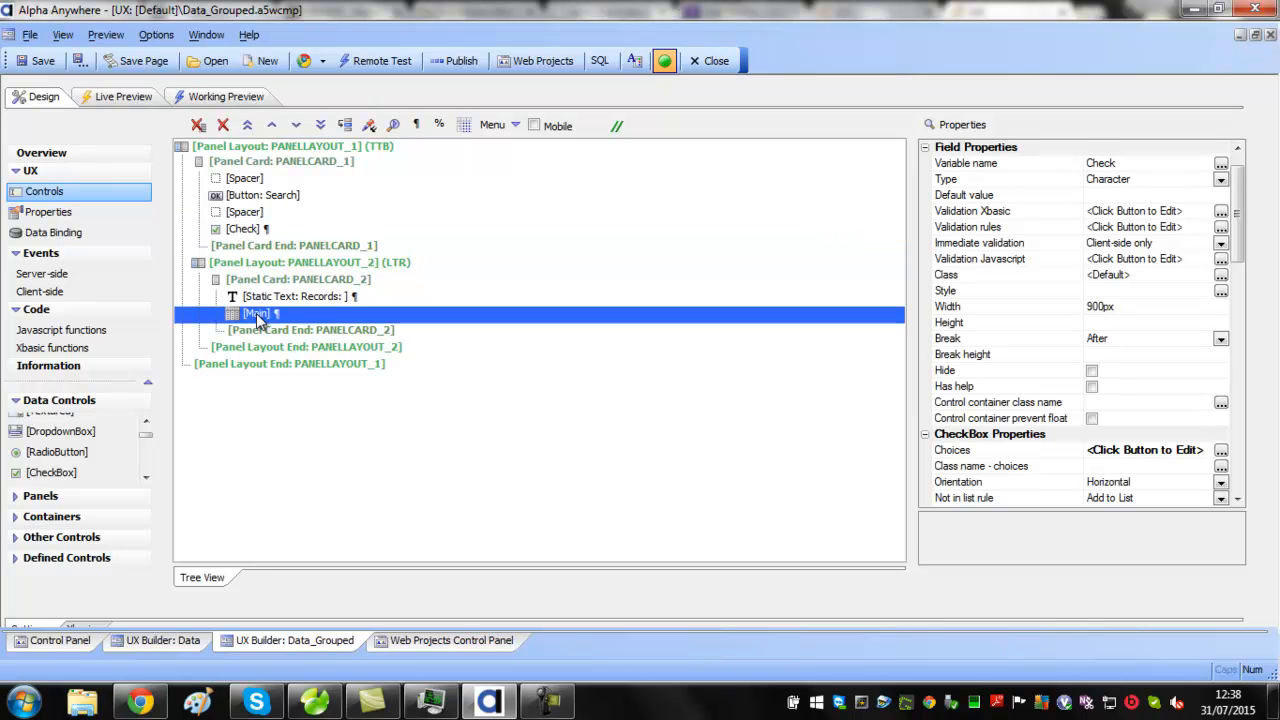
pyautogui.click(1221, 419)
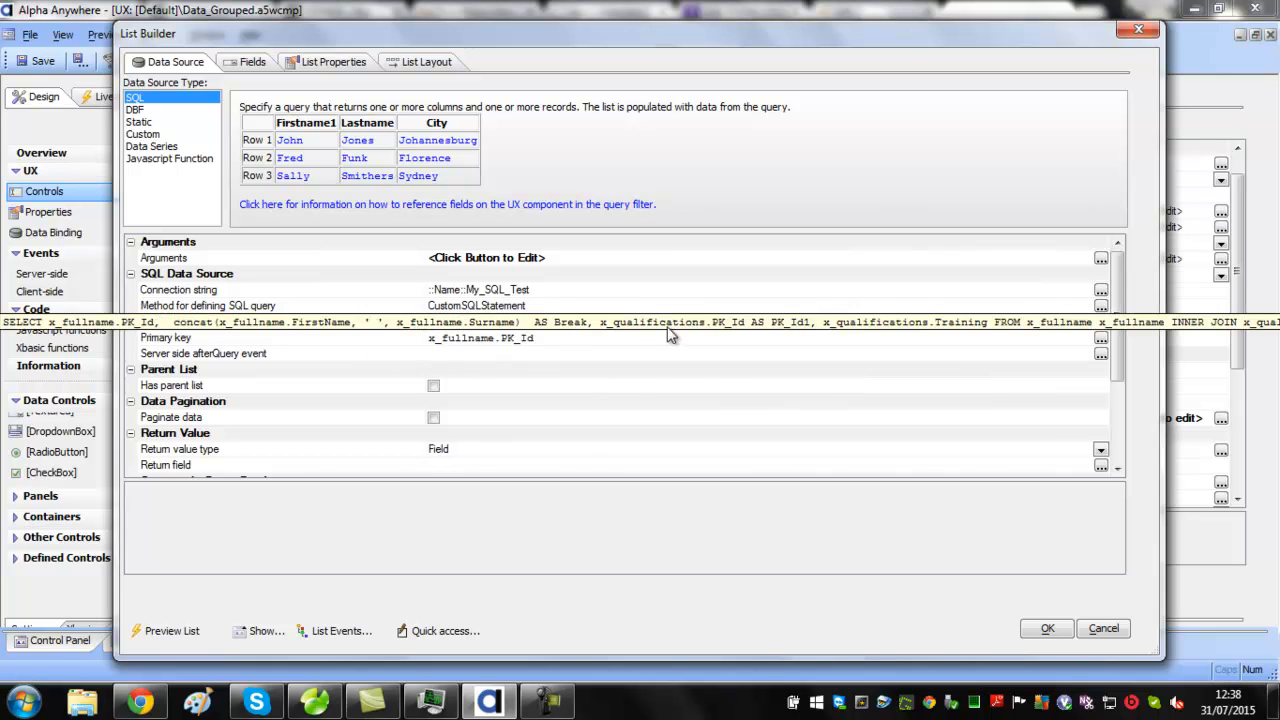
pyautogui.click(1101, 323)
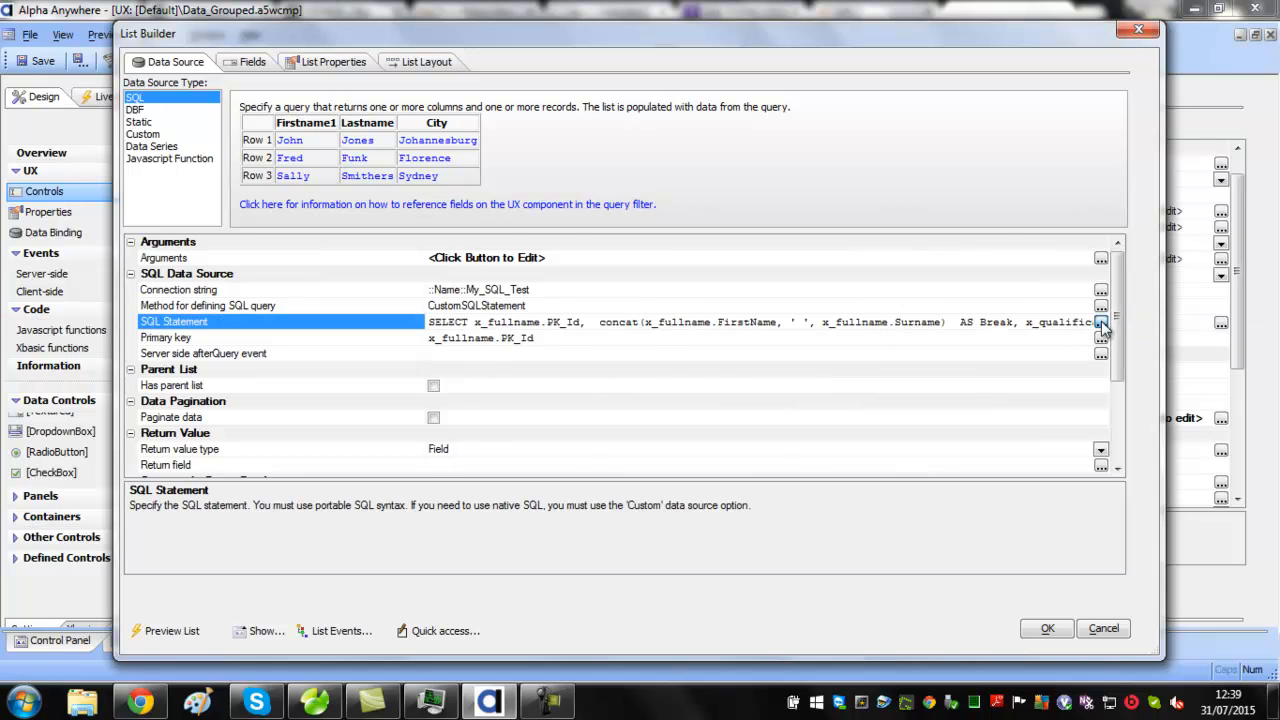
pyautogui.click(1101, 323)
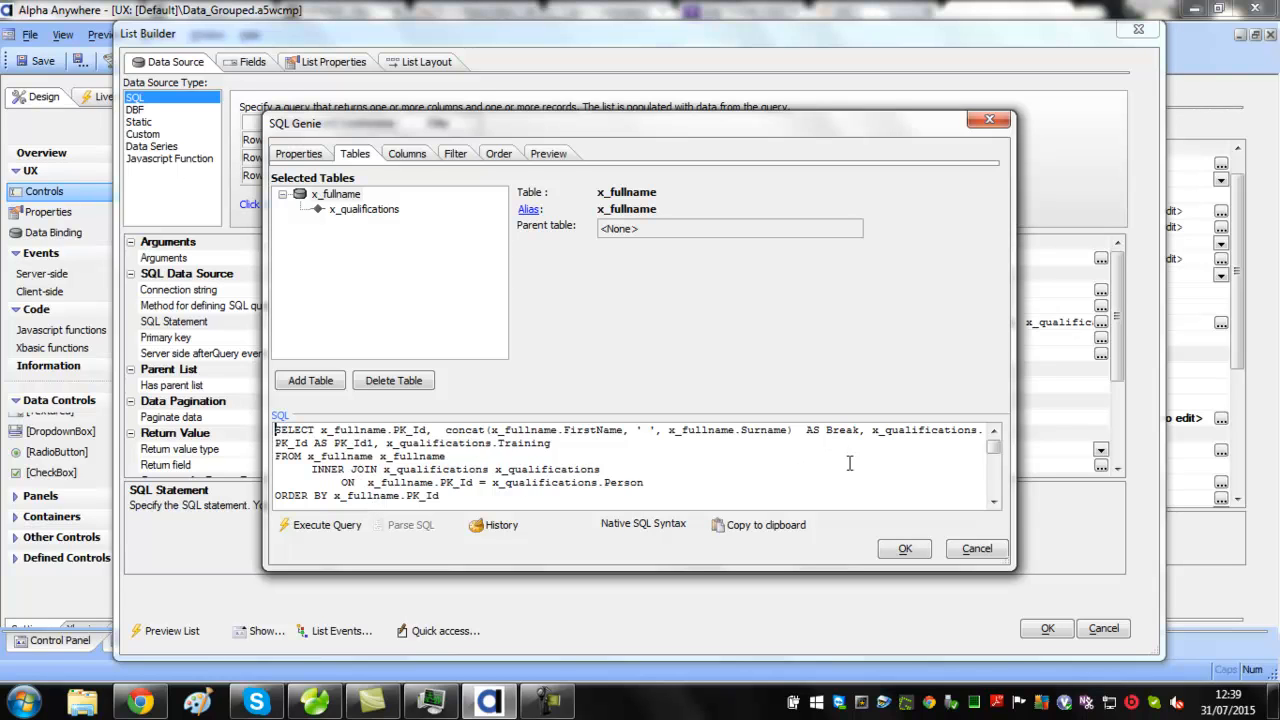
pyautogui.click(905, 550)
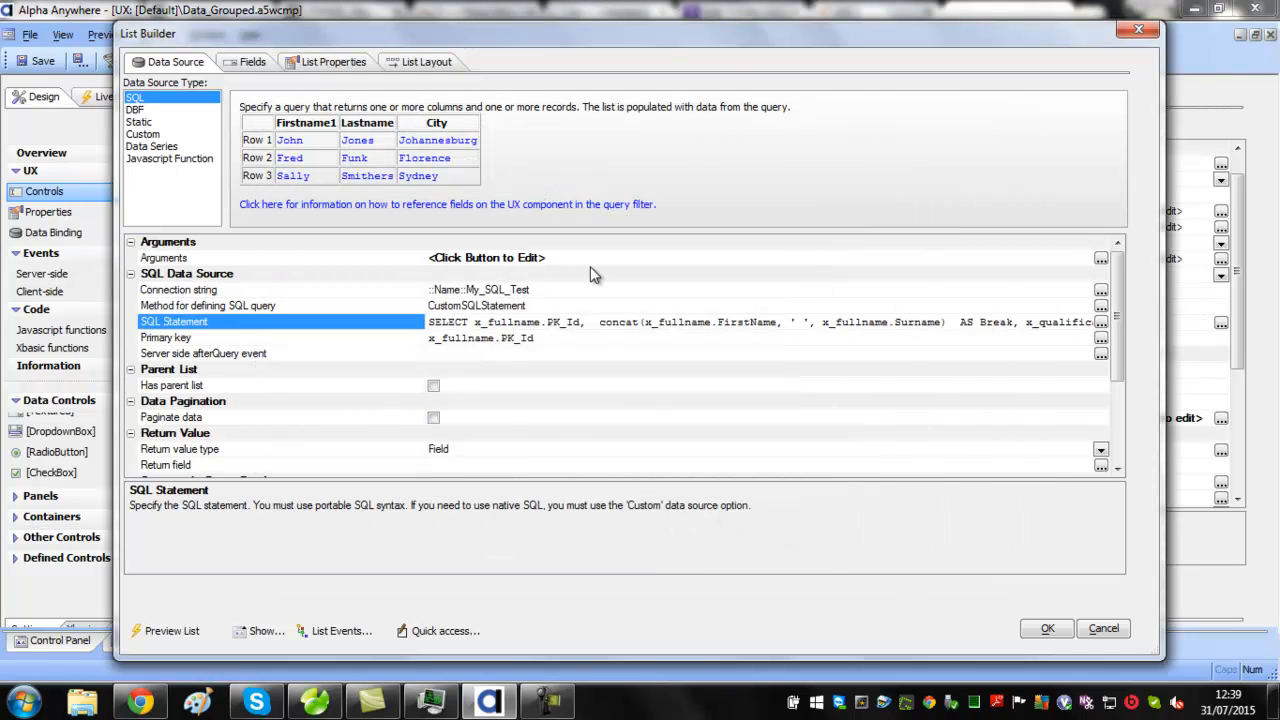
# - Remove the Fork argument from the Main list, check its server-side group break settings and accept the list definition
pyautogui.click(1101, 259)
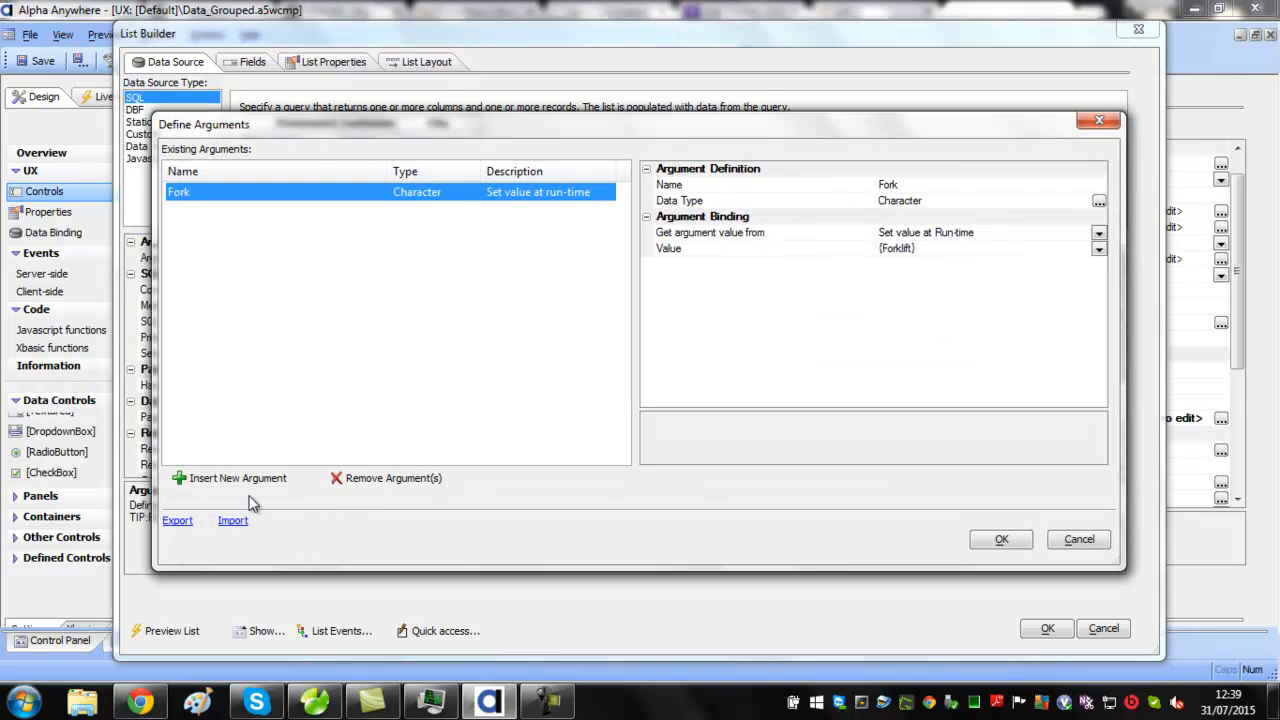
pyautogui.click(361, 478)
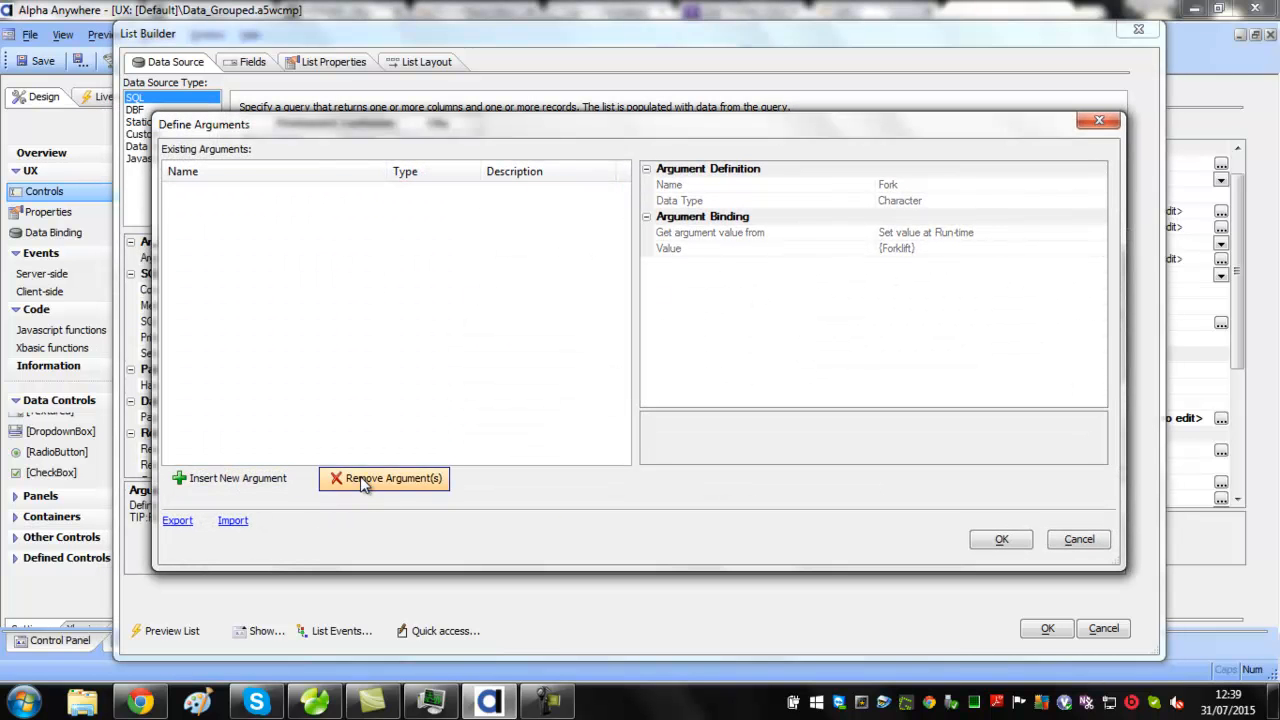
pyautogui.click(1010, 543)
pyautogui.moveTo(1124, 318); pyautogui.dragTo(1122, 396)
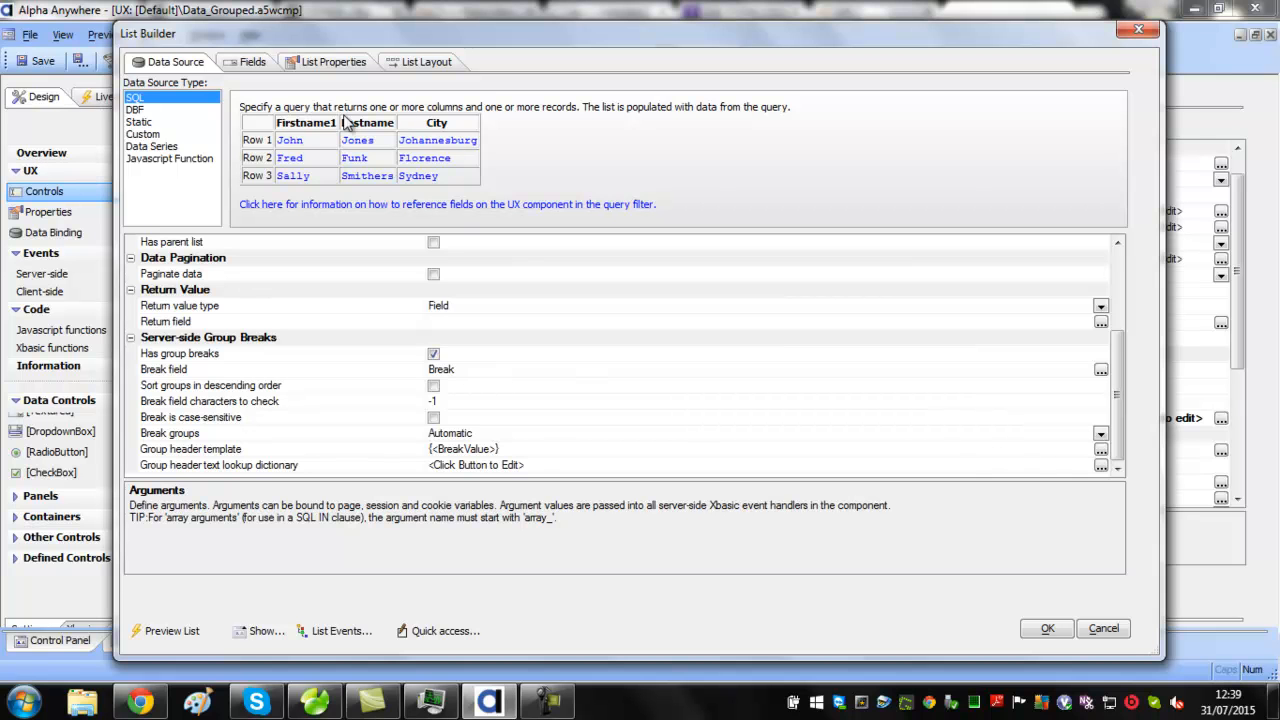
pyautogui.click(1049, 630)
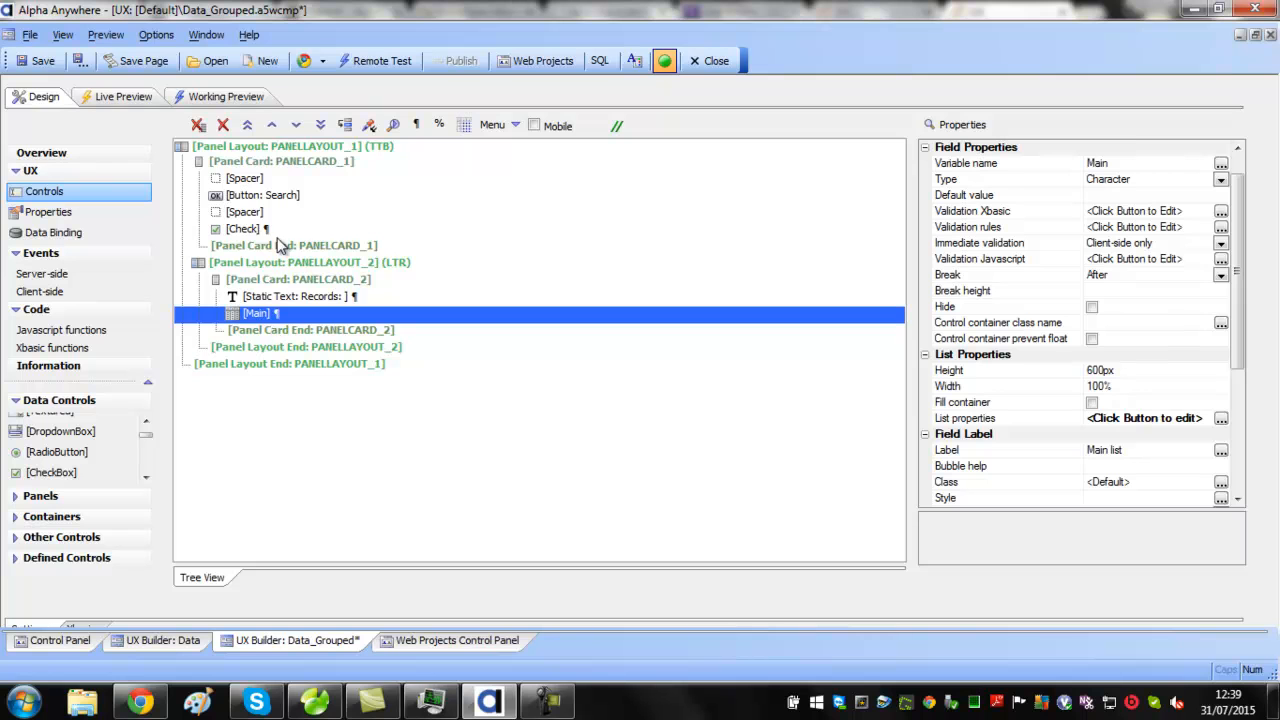
# - Examine the search fields of the filter action in the Data_Grouped Search button's onClick event, then save the event
pyautogui.click(278, 199)
pyautogui.moveTo(1240, 292); pyautogui.dragTo(1237, 388)
pyautogui.click(1221, 322)
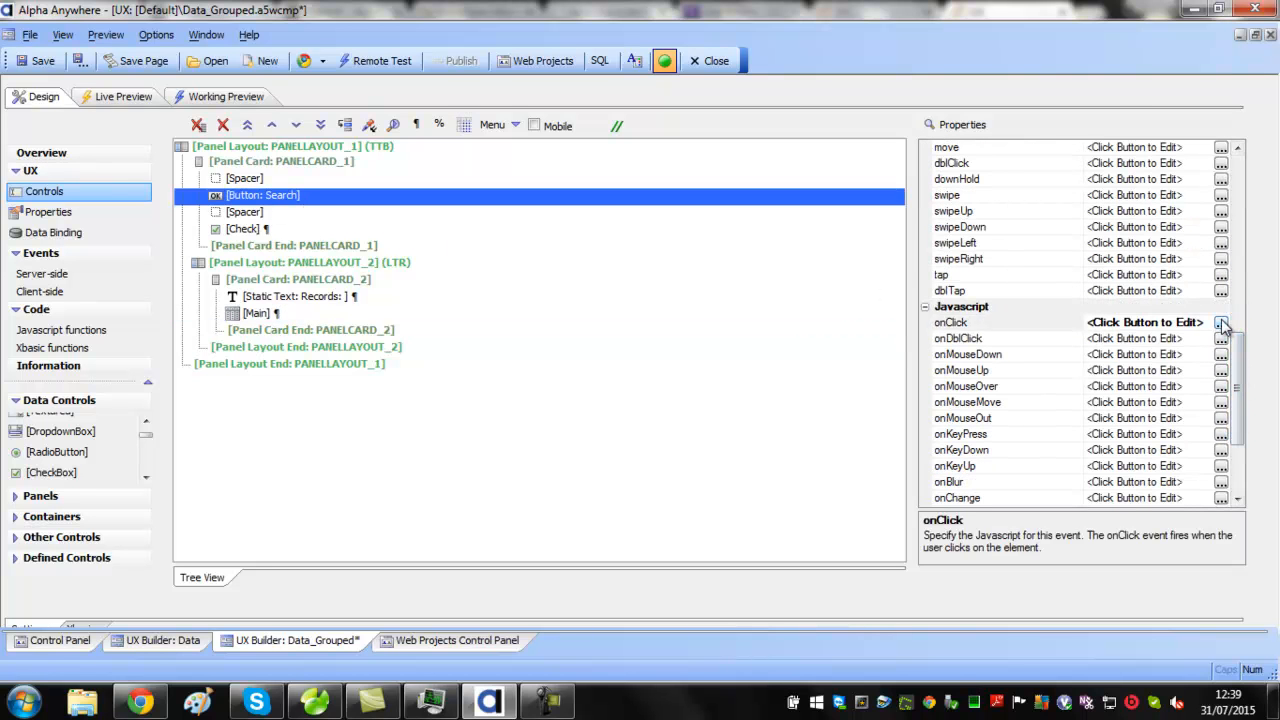
pyautogui.click(530, 120)
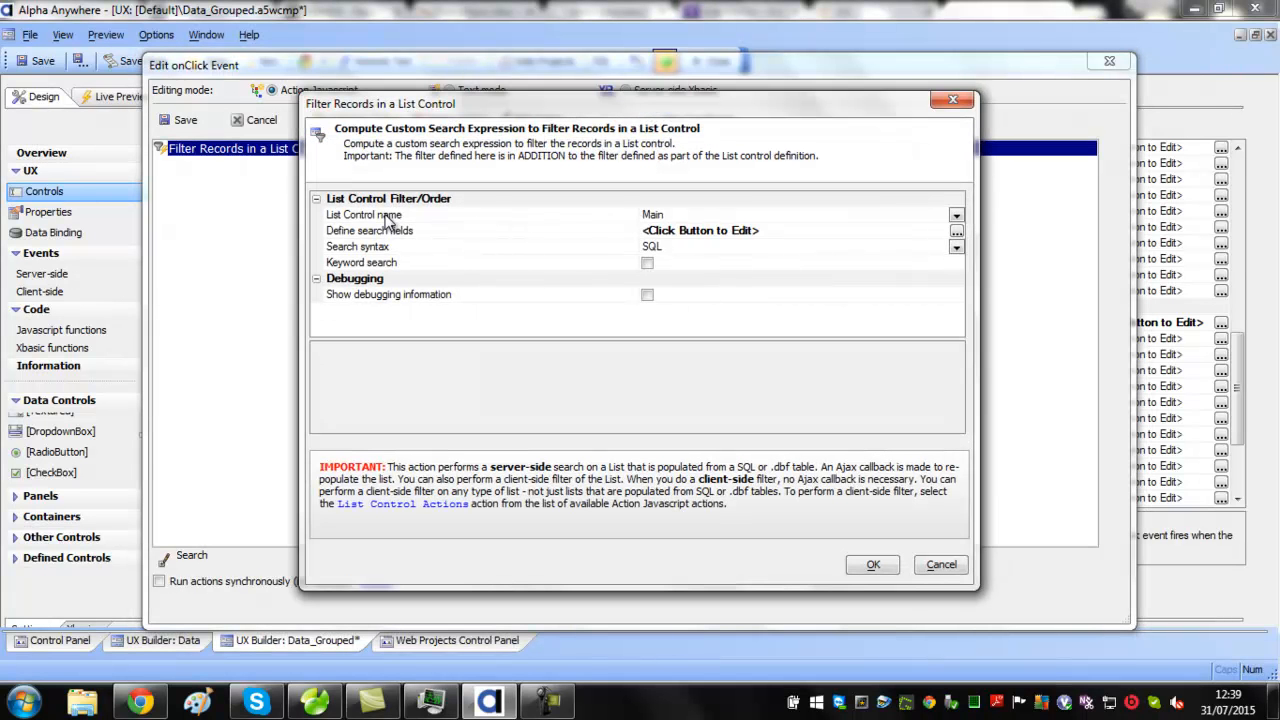
pyautogui.click(956, 231)
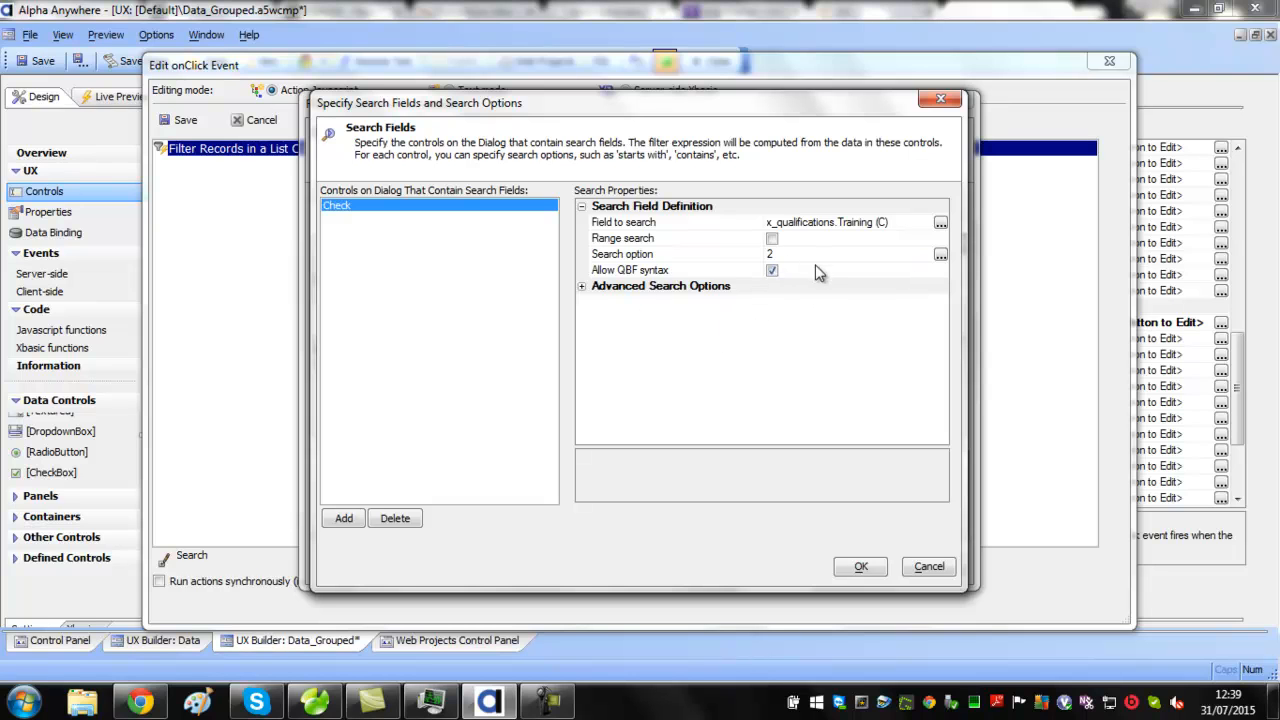
pyautogui.click(862, 567)
pyautogui.click(872, 567)
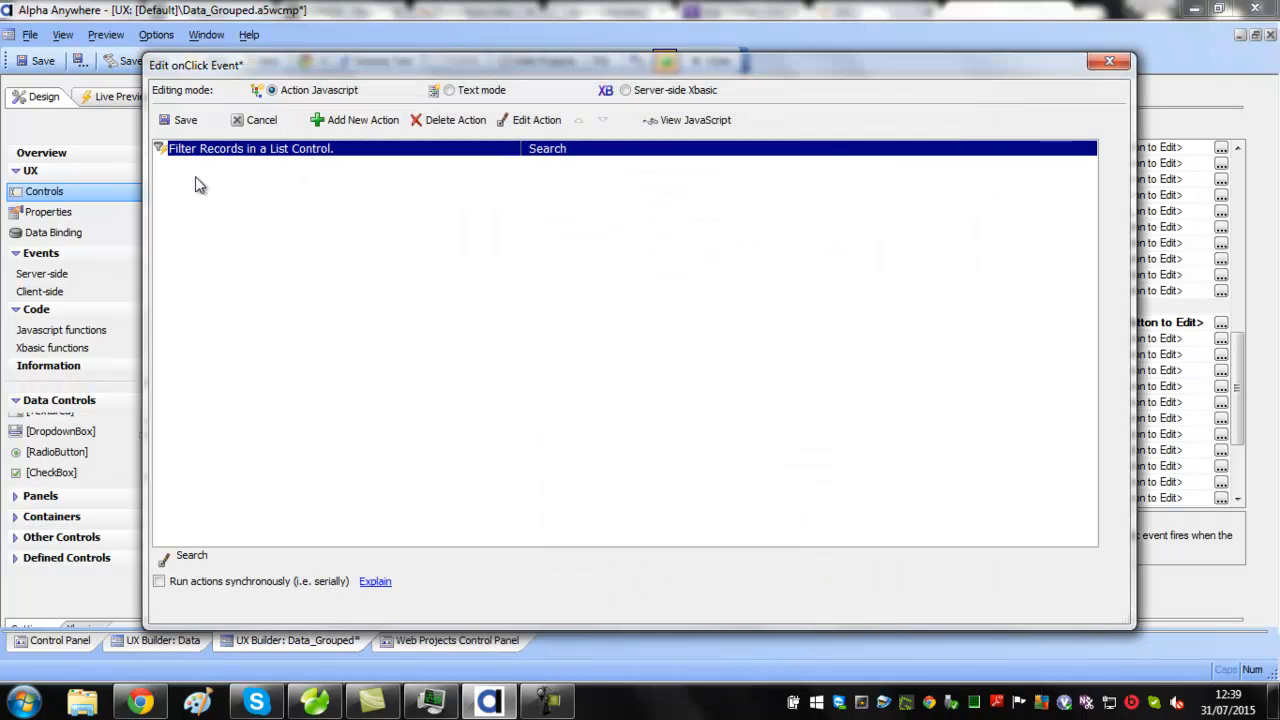
pyautogui.click(182, 119)
pyautogui.click(304, 62)
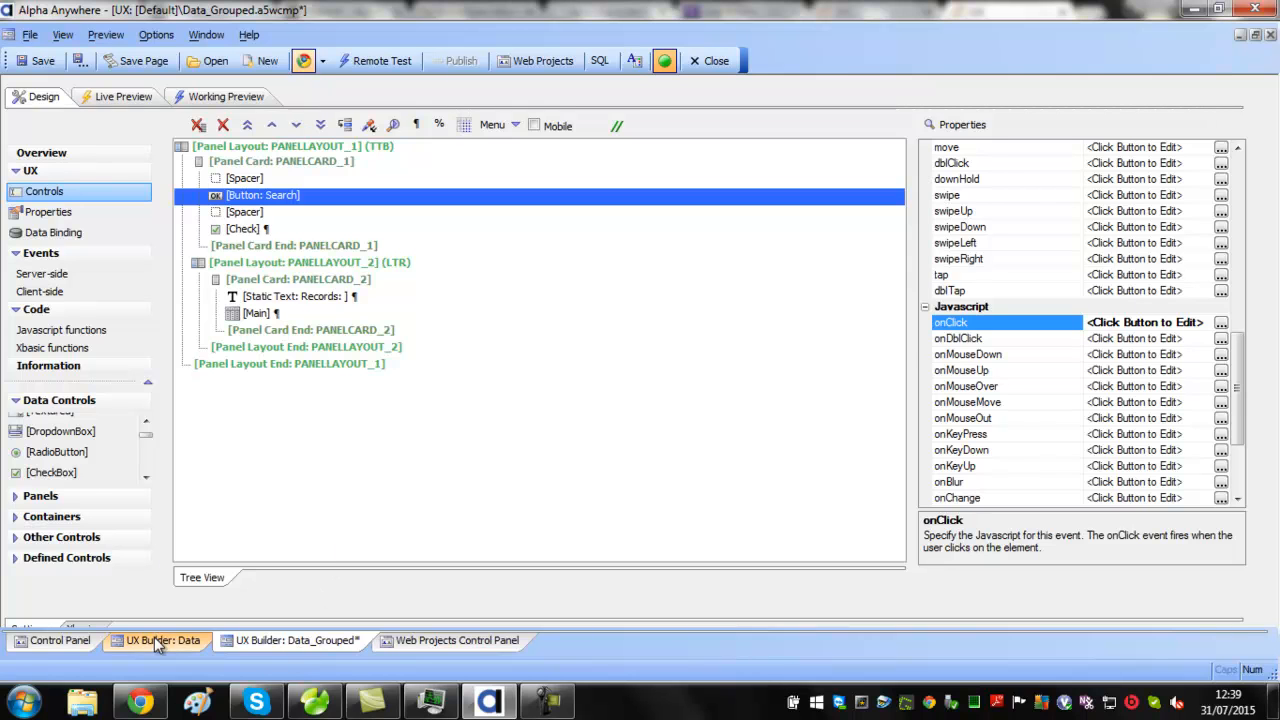
# - Switch to the Data component and examine the Main list's data source settings
pyautogui.click(115, 641)
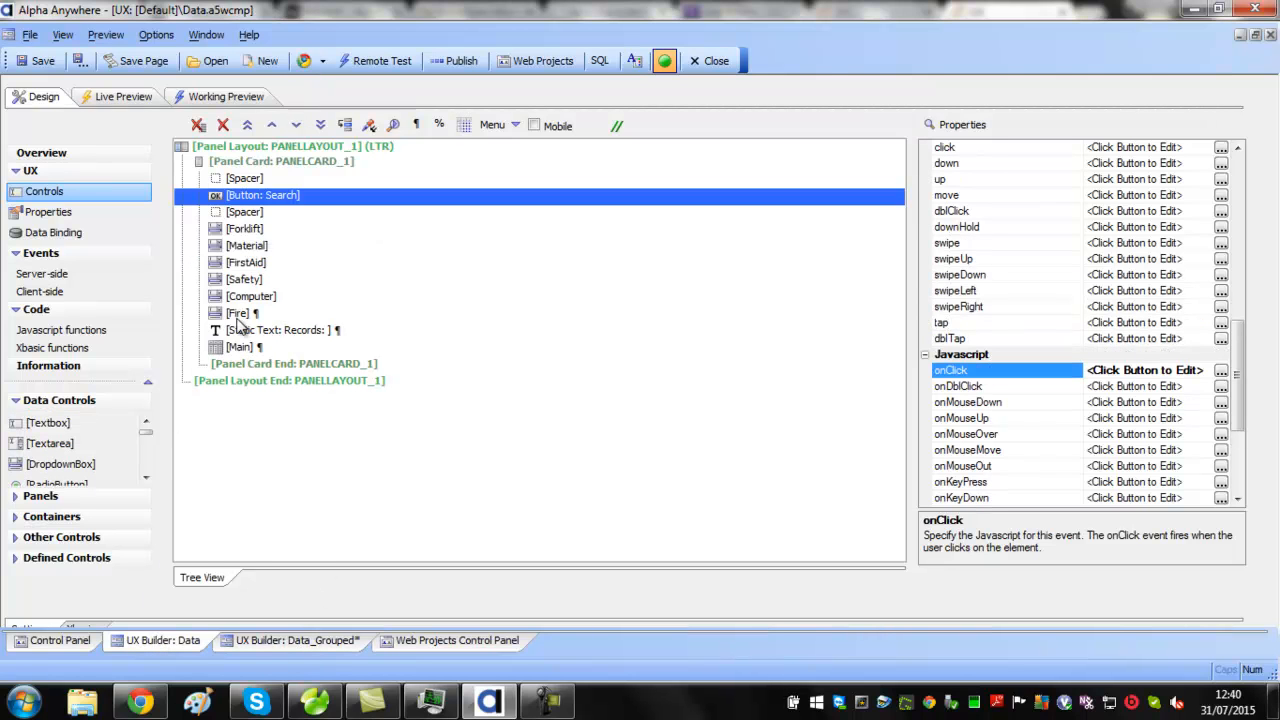
pyautogui.click(240, 348)
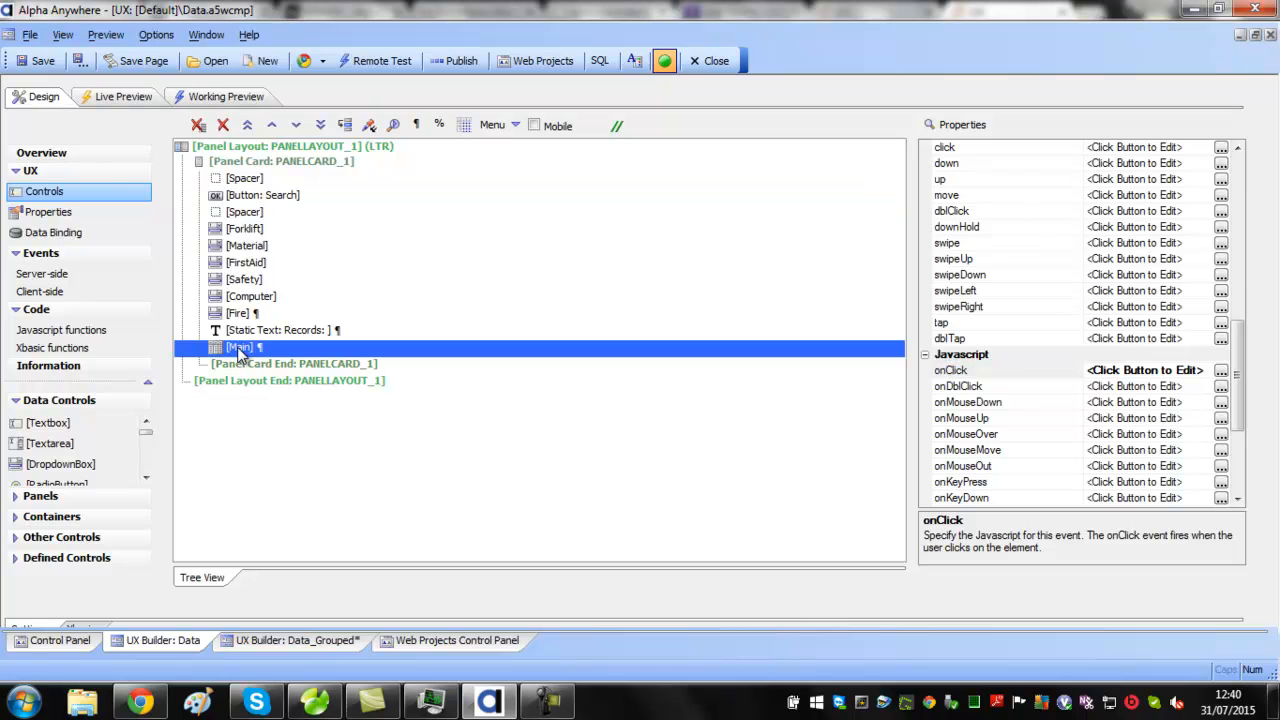
pyautogui.click(1221, 450)
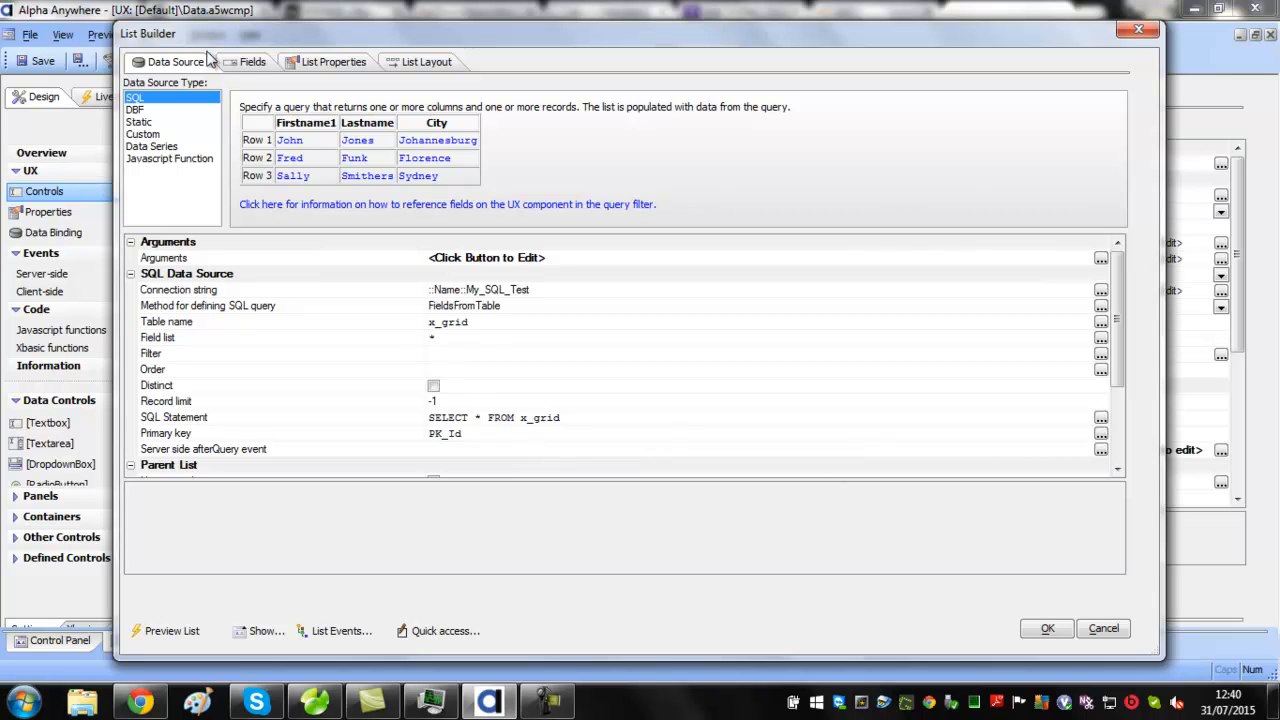
pyautogui.click(1047, 628)
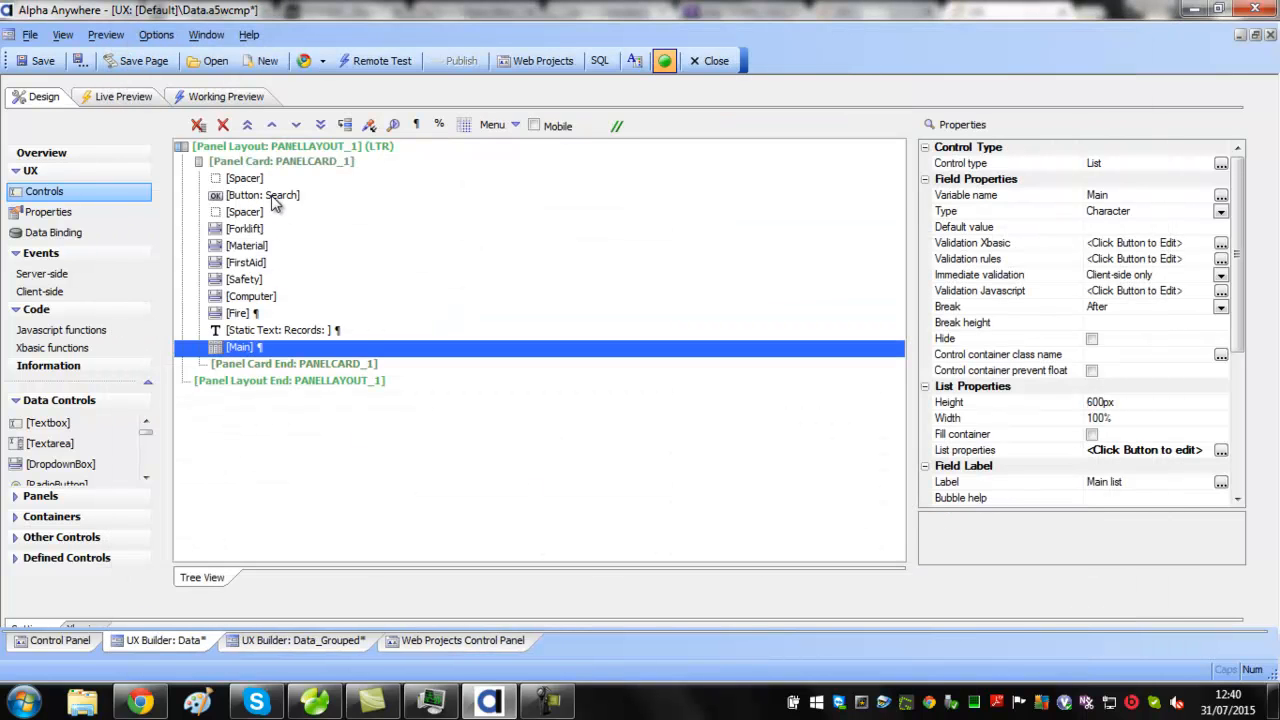
# - Examine the search fields defined in the filter action of the Data component's Search button onClick event
pyautogui.click(268, 196)
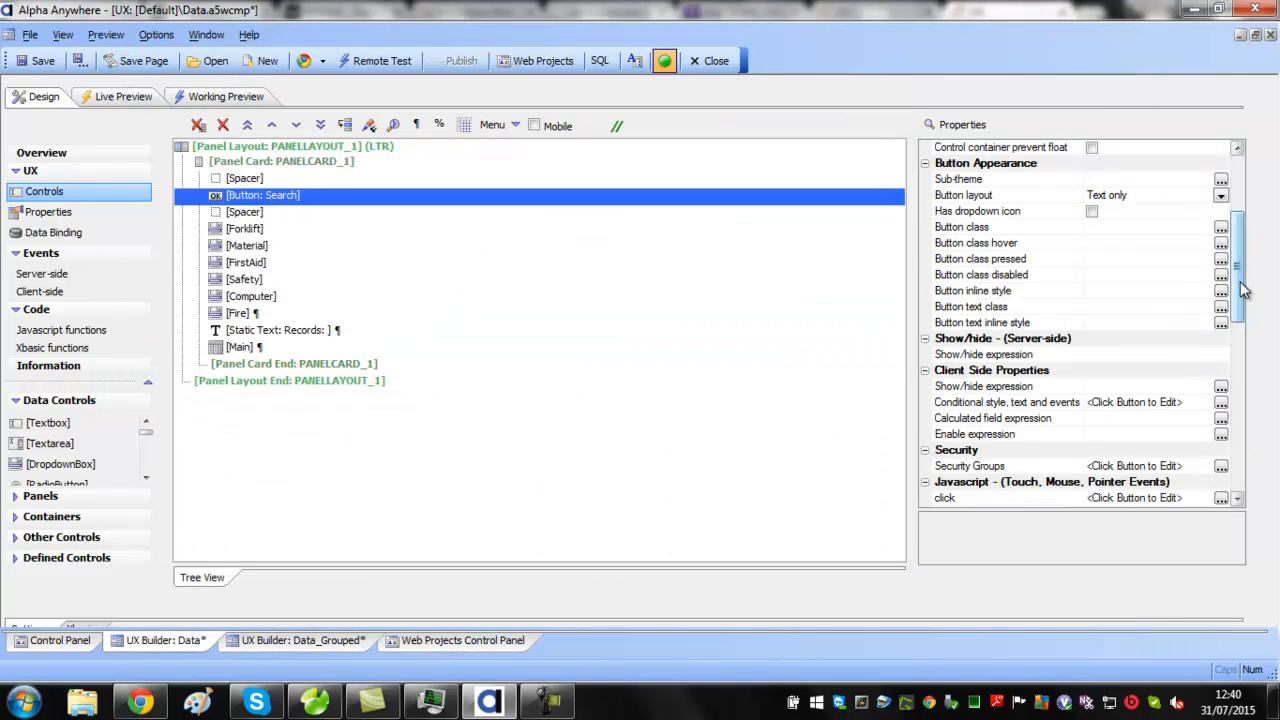
pyautogui.scroll(-10, 1237, 300)
pyautogui.click(1222, 307)
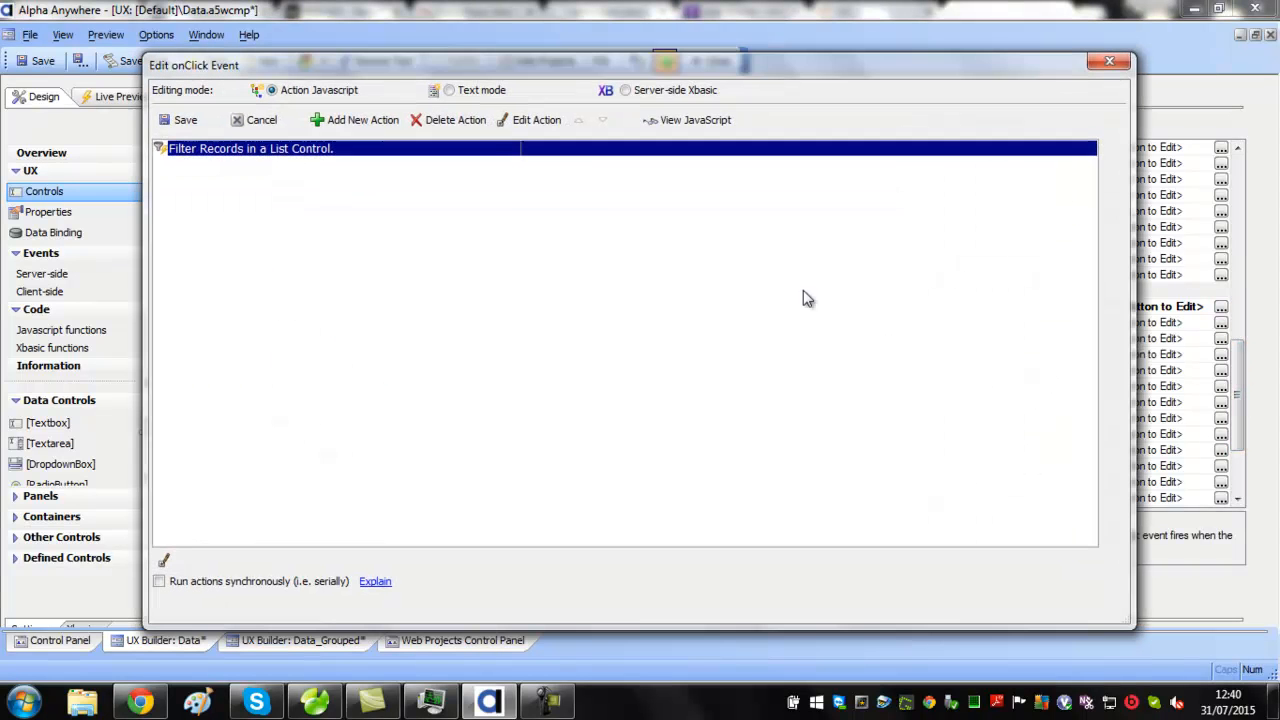
pyautogui.click(536, 121)
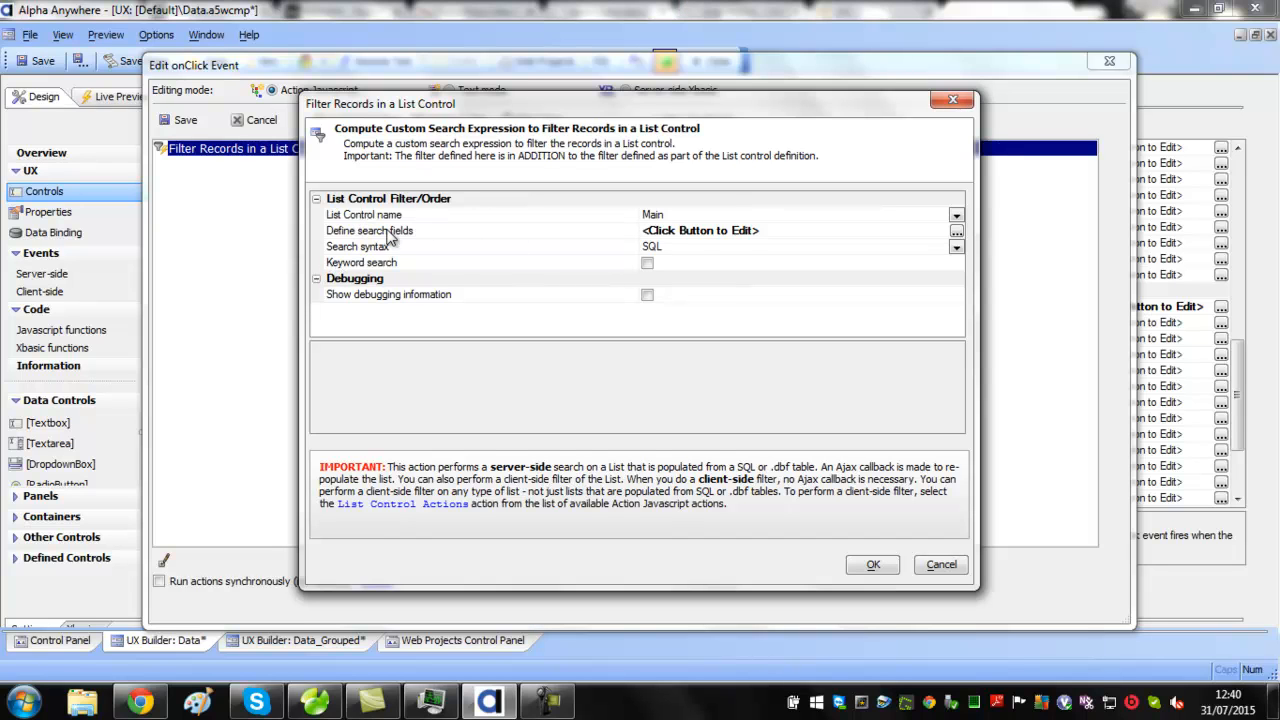
pyautogui.click(956, 230)
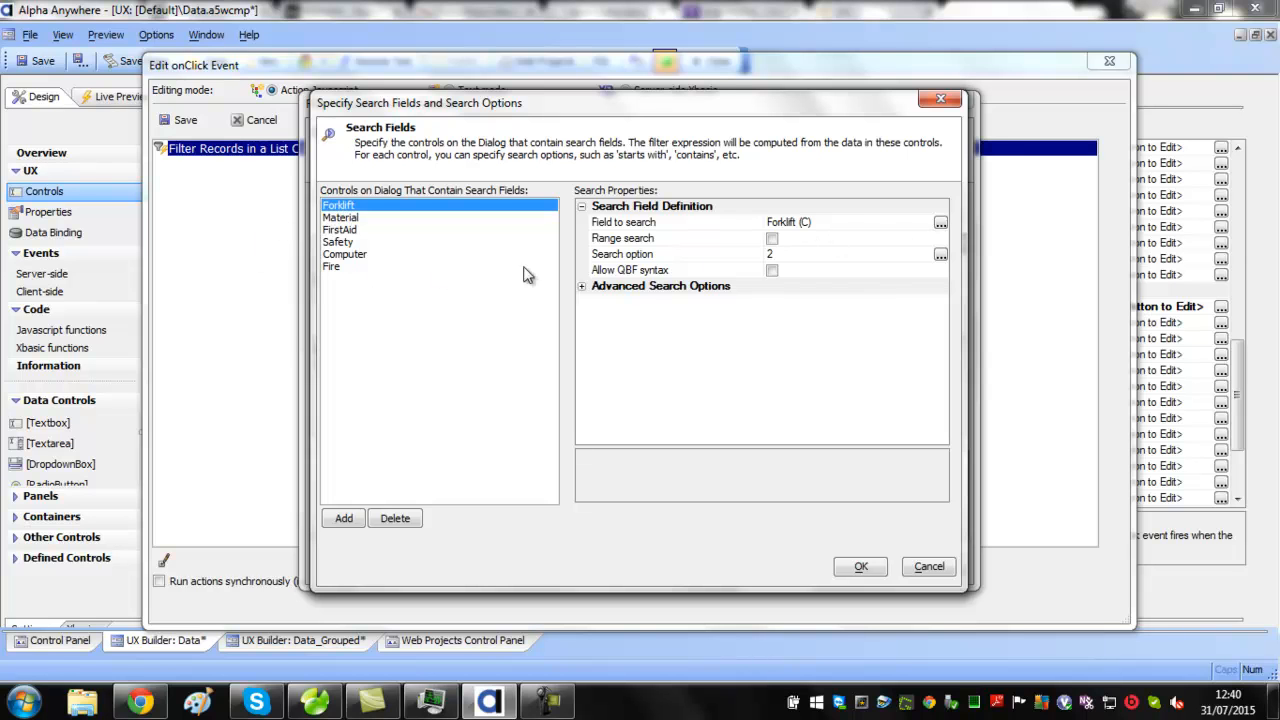
pyautogui.click(860, 570)
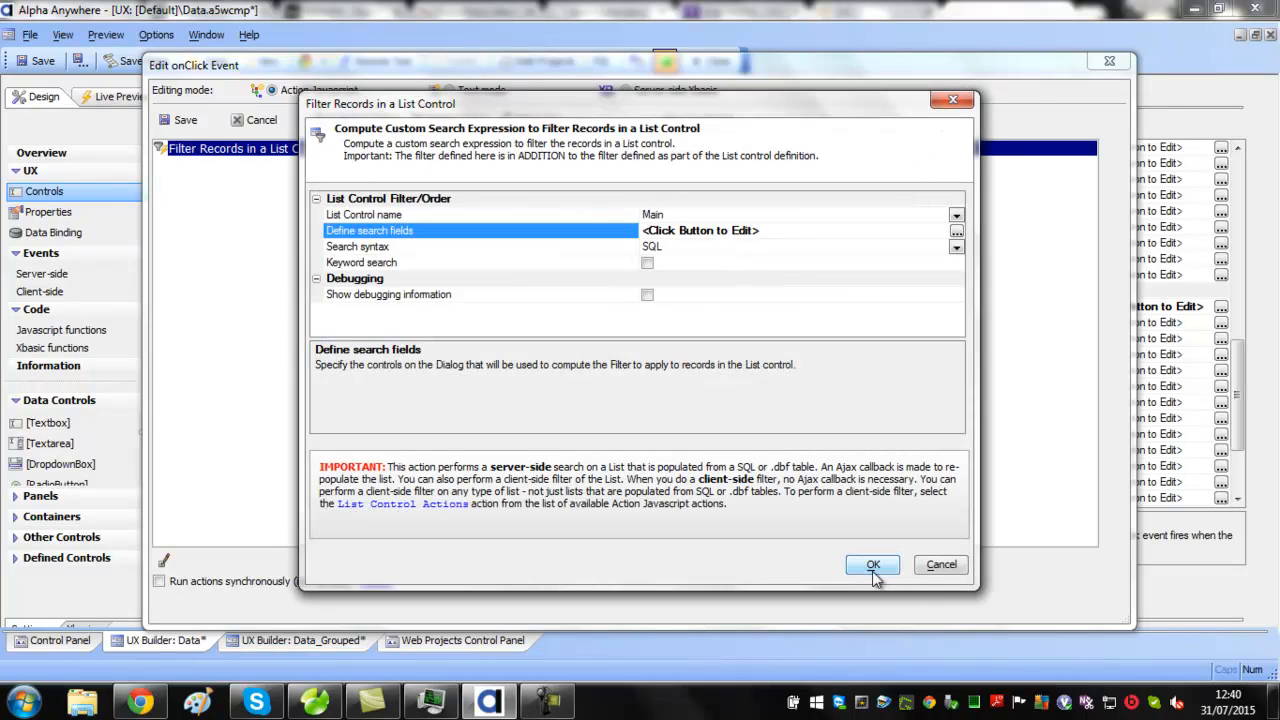